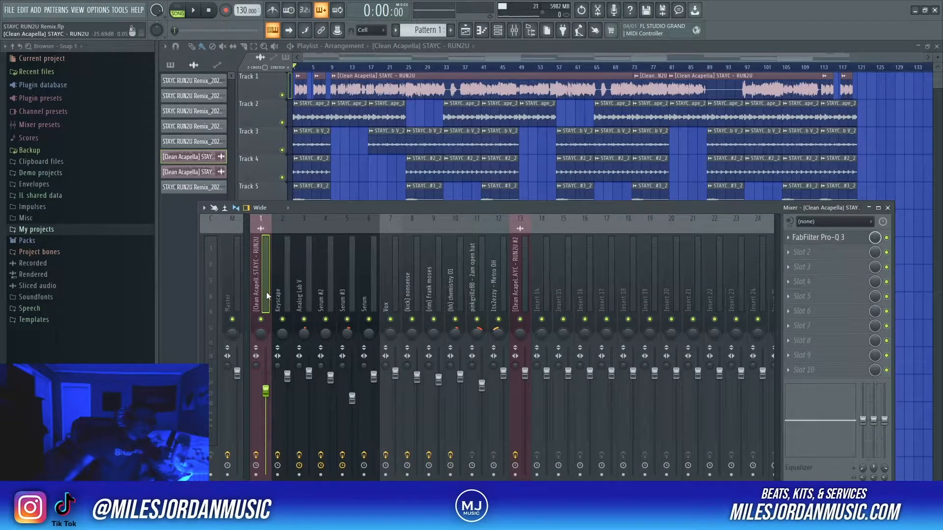
Review the FabFilter Pro-Q 3 and ValhallaVintageVerb settings on the Vox mixer track, and compare playback with the track muted and unmuted.
{"action": "left_click", "coordinate": [393, 296]}
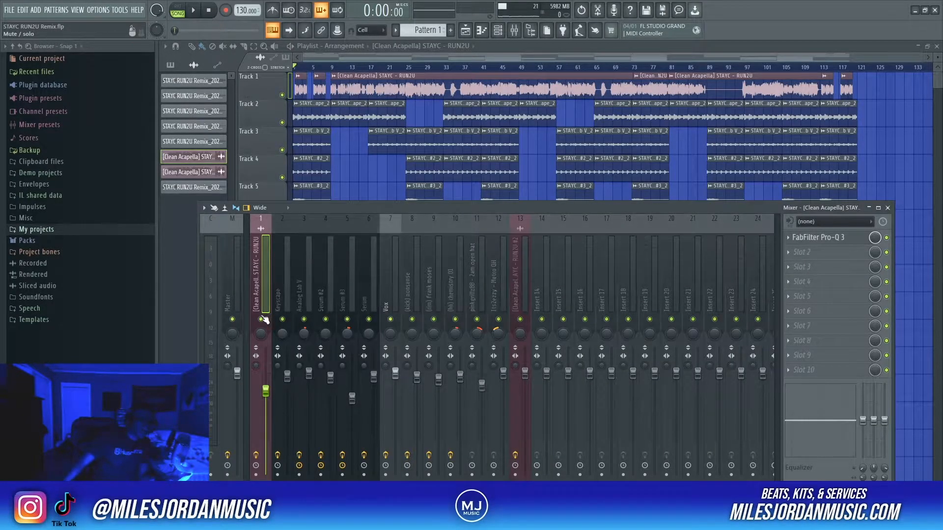
{"action": "left_click", "coordinate": [825, 238]}
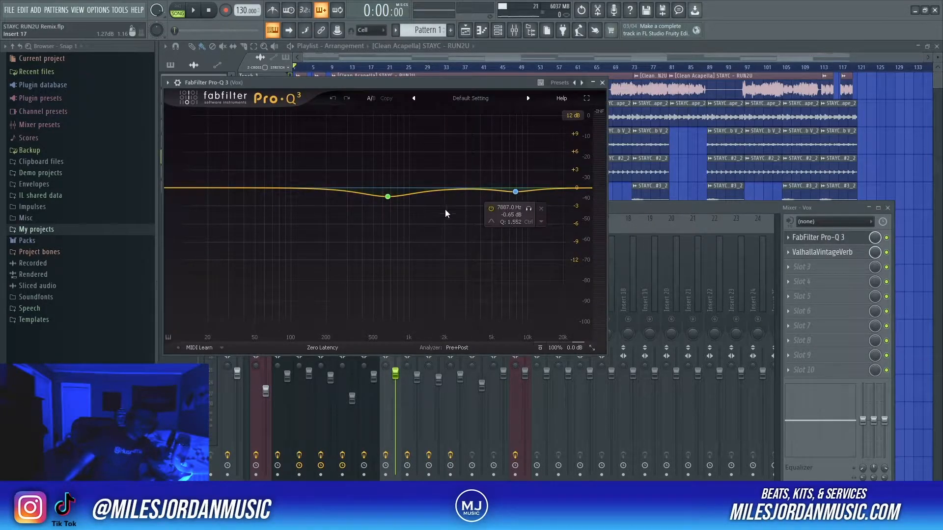
{"action": "left_click", "coordinate": [593, 84]}
{"action": "left_click", "coordinate": [837, 253]}
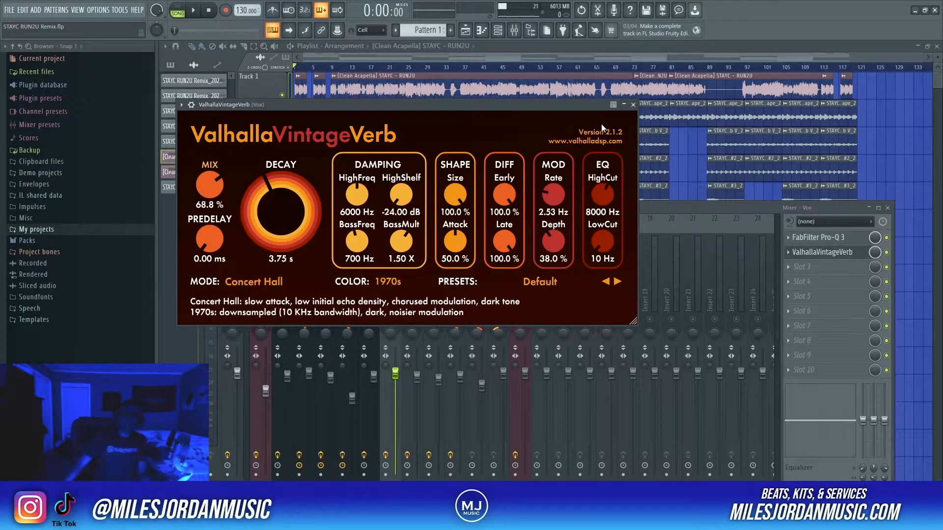
{"action": "left_click", "coordinate": [633, 104]}
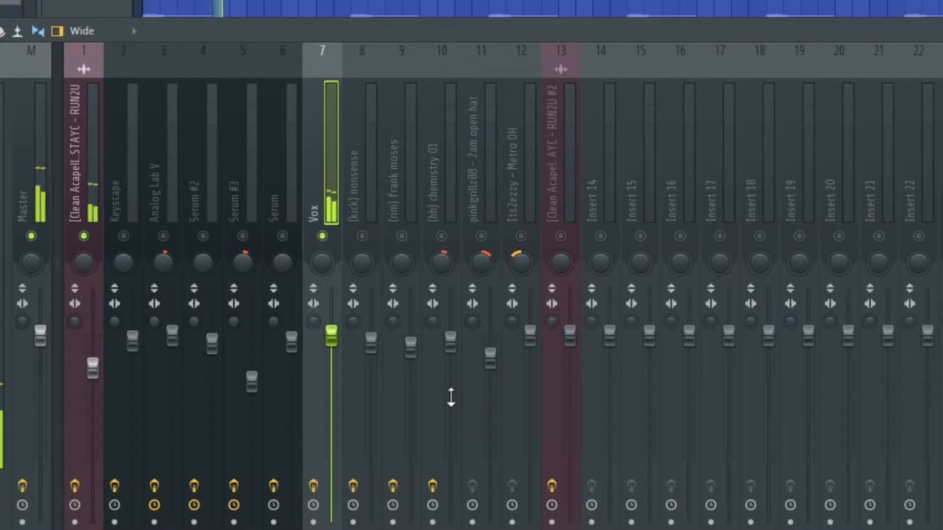
{"action": "left_click", "coordinate": [322, 237]}
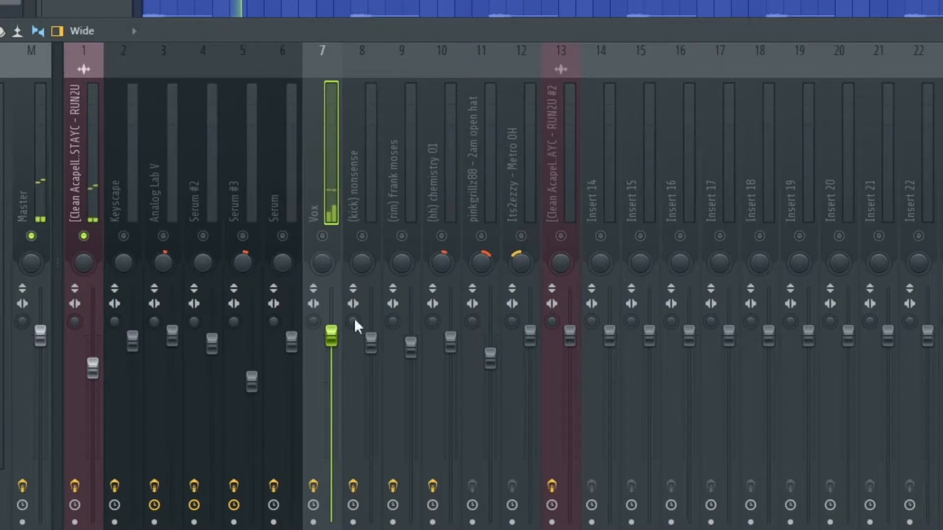
{"action": "left_click", "coordinate": [323, 236]}
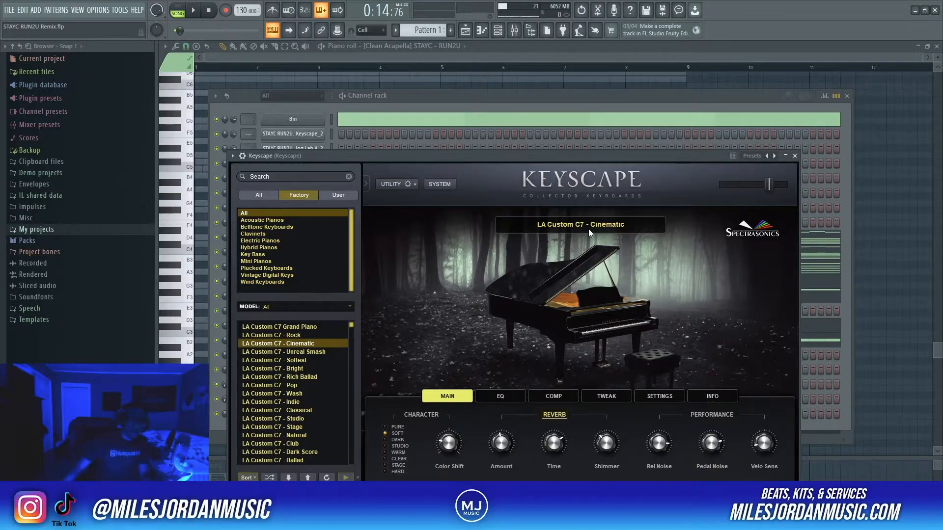
Show the Keyscape and Analog Lab V parts in the piano roll and play each one.
{"action": "left_click", "coordinate": [482, 108]}
{"action": "left_click", "coordinate": [634, 237]}
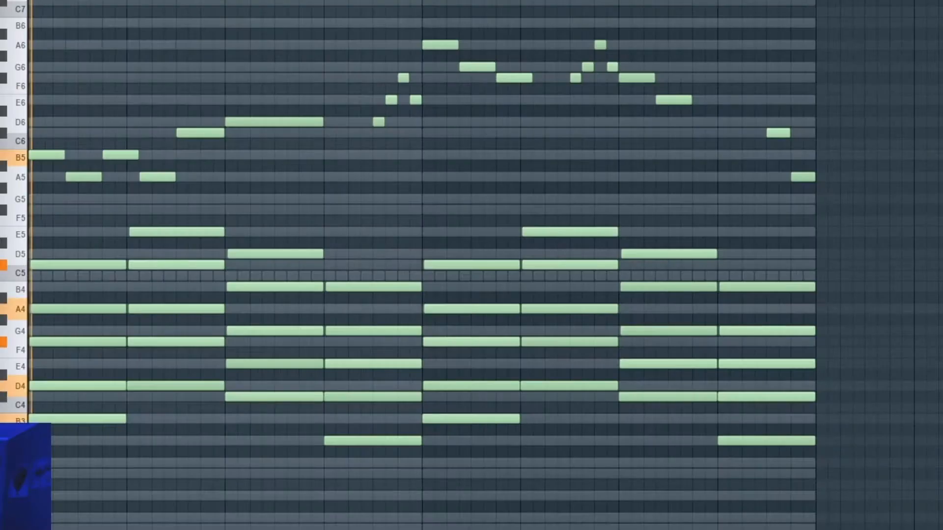
{"action": "key", "text": "space"}
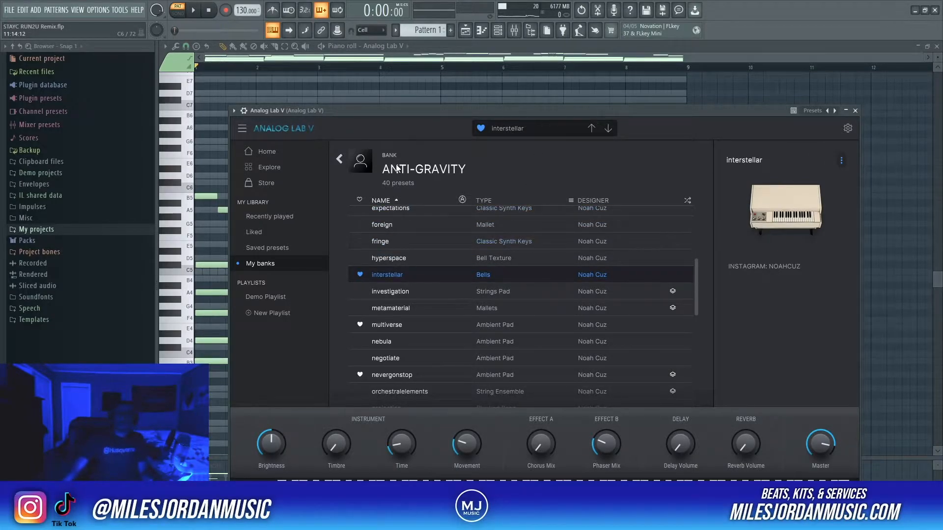
{"action": "mouse_move", "coordinate": [784, 275]}
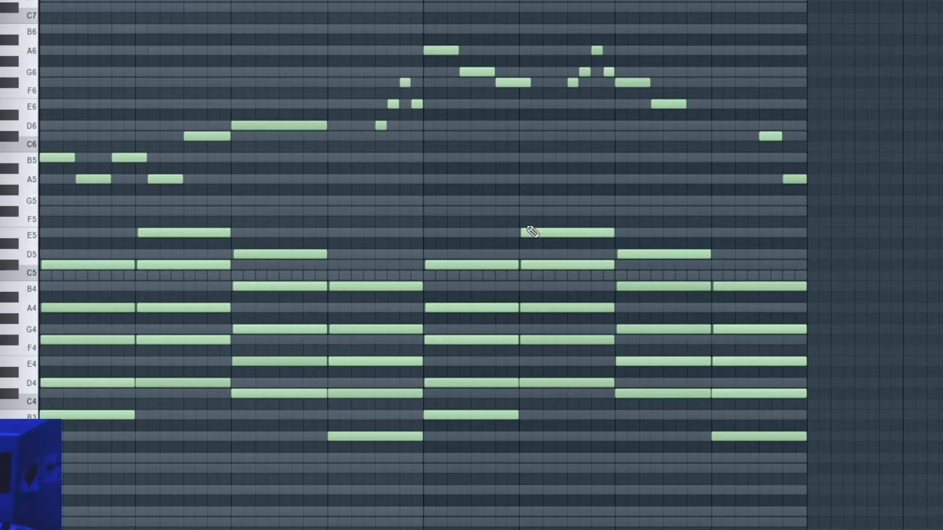
{"action": "key", "text": "space"}
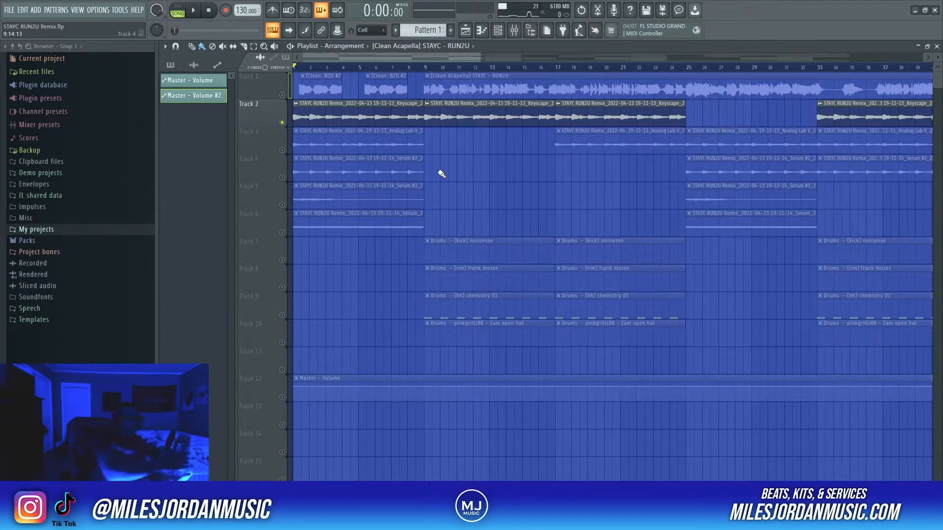
Listen to the soloed Track 2 in the playlist, unmute Track 3, and play both tracks together from the start.
{"action": "key", "text": "space"}
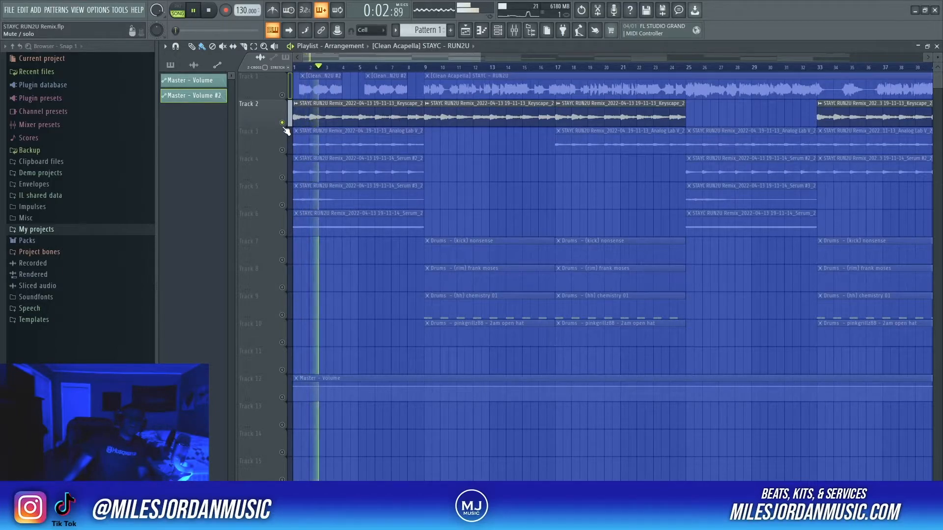
{"action": "left_click", "coordinate": [283, 150]}
{"action": "key", "text": "space"}
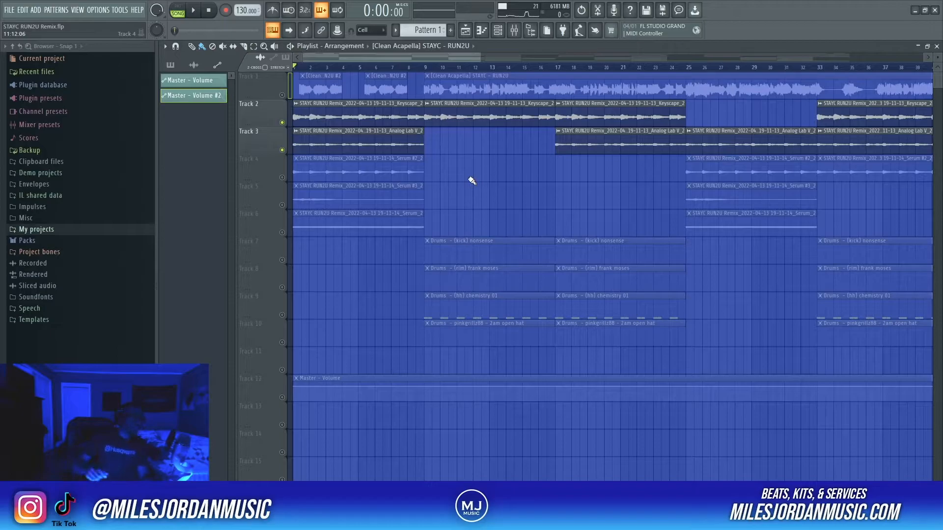
{"action": "key", "text": "space"}
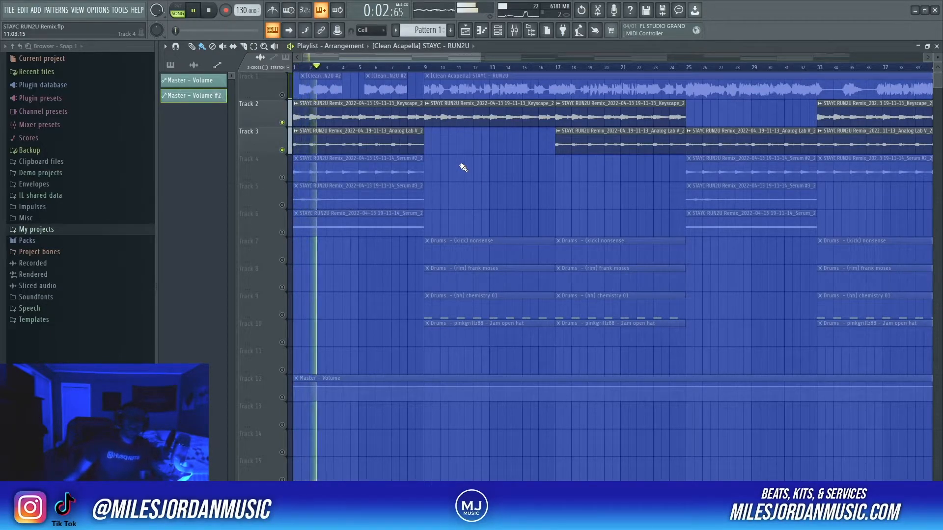
{"action": "key", "text": "space"}
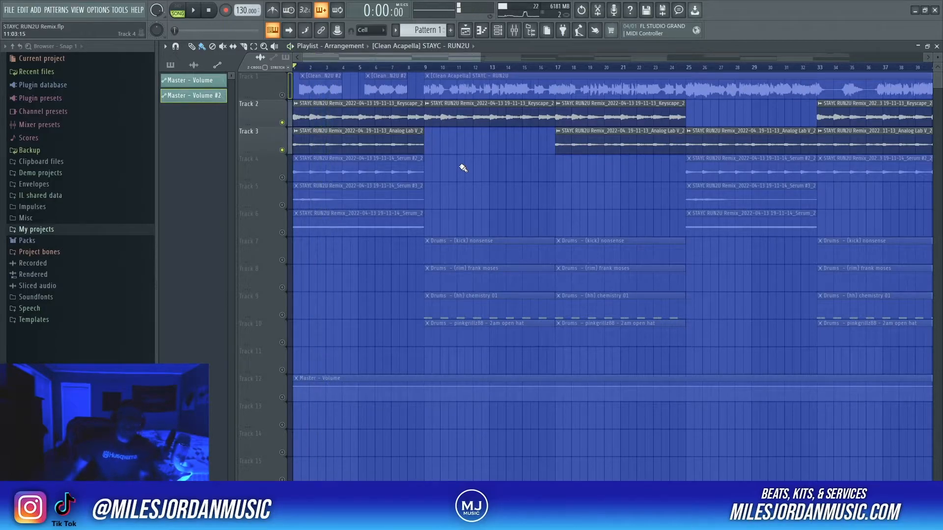
Check the Serum #2 channel's synth preset and play its chord notes in the piano roll.
{"action": "key", "text": "F6"}
{"action": "left_click", "coordinate": [303, 273]}
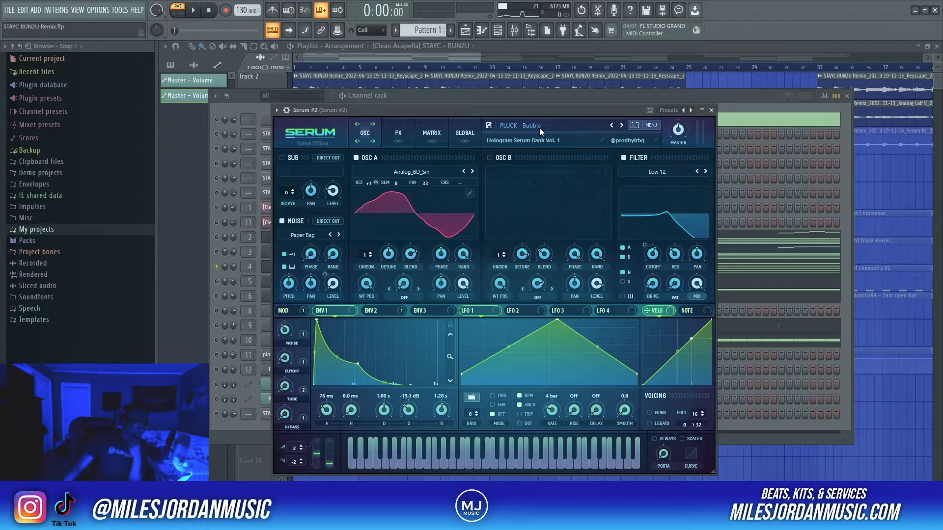
{"action": "left_click", "coordinate": [728, 104]}
{"action": "key", "text": "F7"}
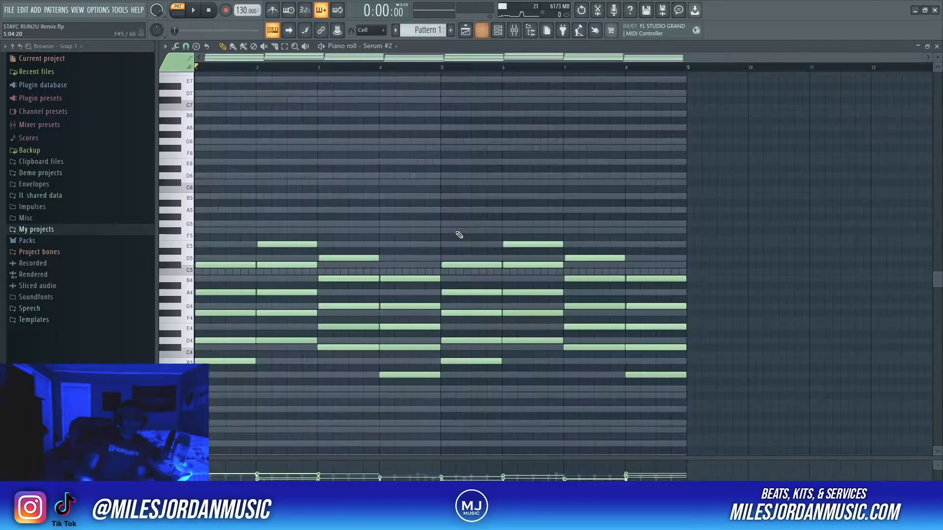
{"action": "scroll", "coordinate": [189, 251], "scroll_direction": "down", "scroll_amount": 3}
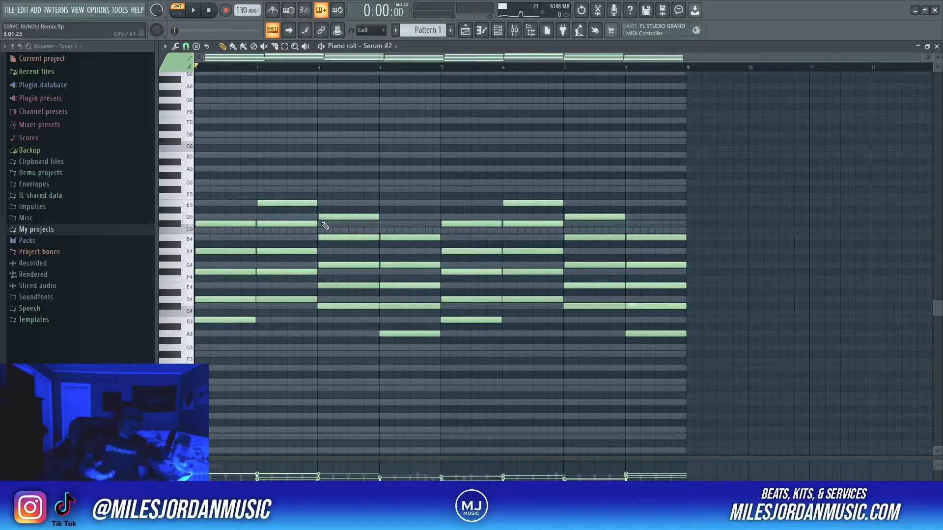
{"action": "key", "text": "space"}
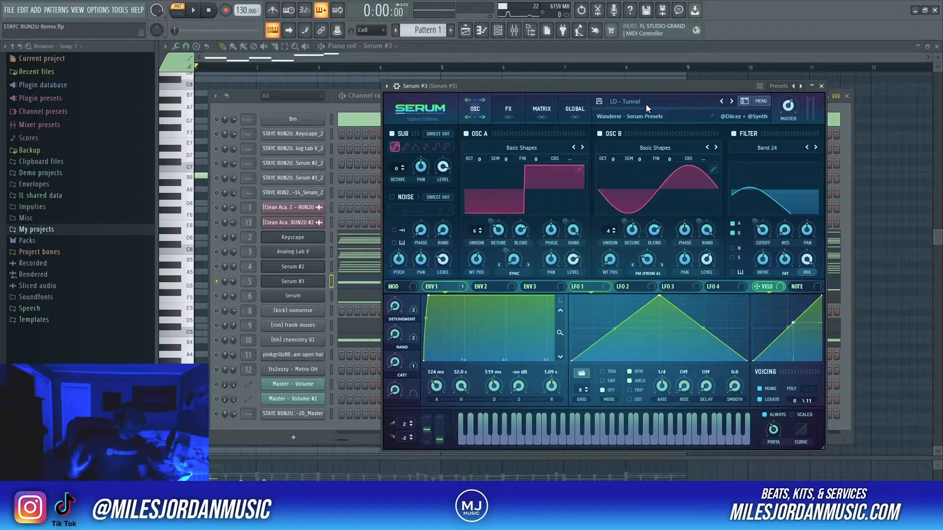
Close the Serum #3 synth view and play its short lead melody in the piano roll.
{"action": "left_click", "coordinate": [447, 46]}
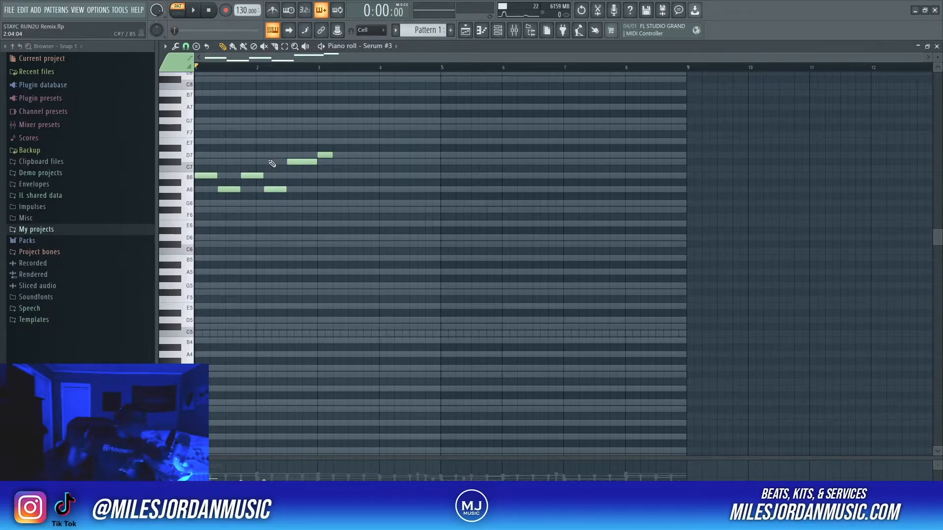
{"action": "key", "text": "space"}
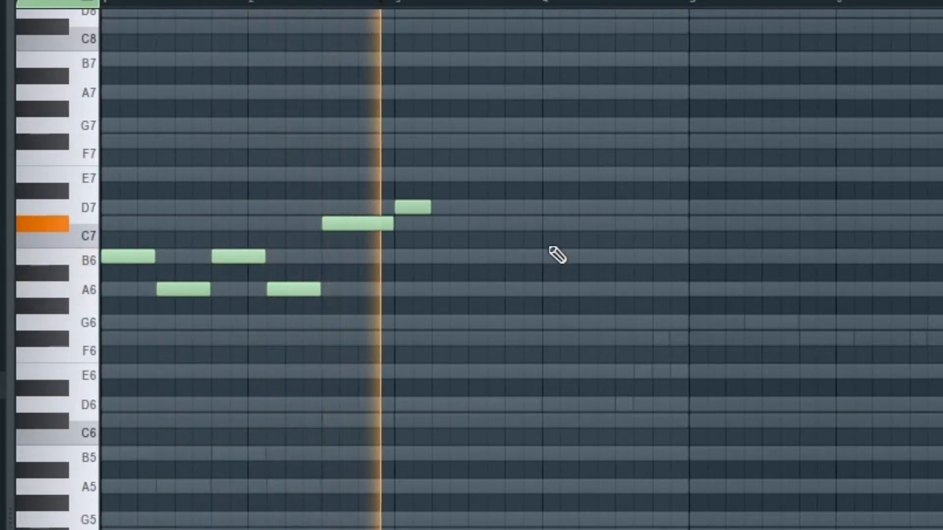
{"action": "key", "text": "space"}
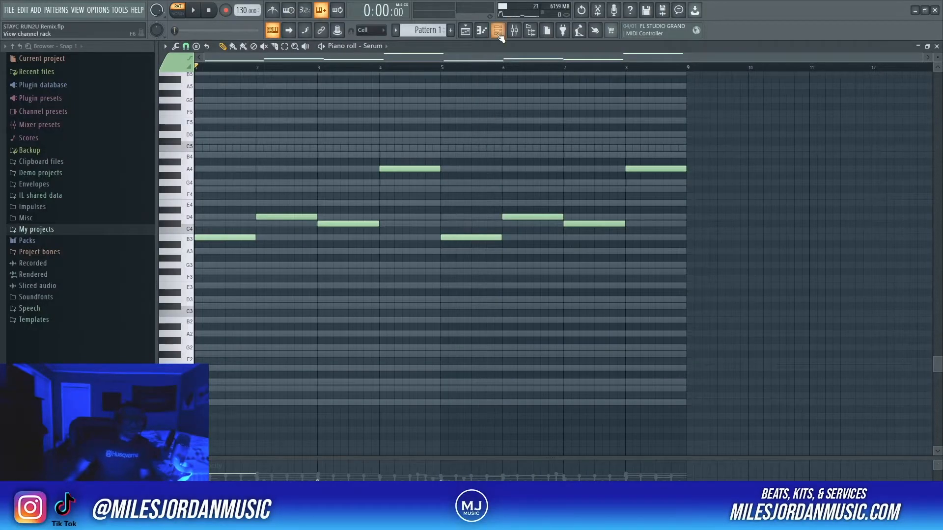
Check the bass preset loaded in the Serum channel and return to its piano roll.
{"action": "left_click", "coordinate": [498, 32]}
{"action": "left_click", "coordinate": [295, 297]}
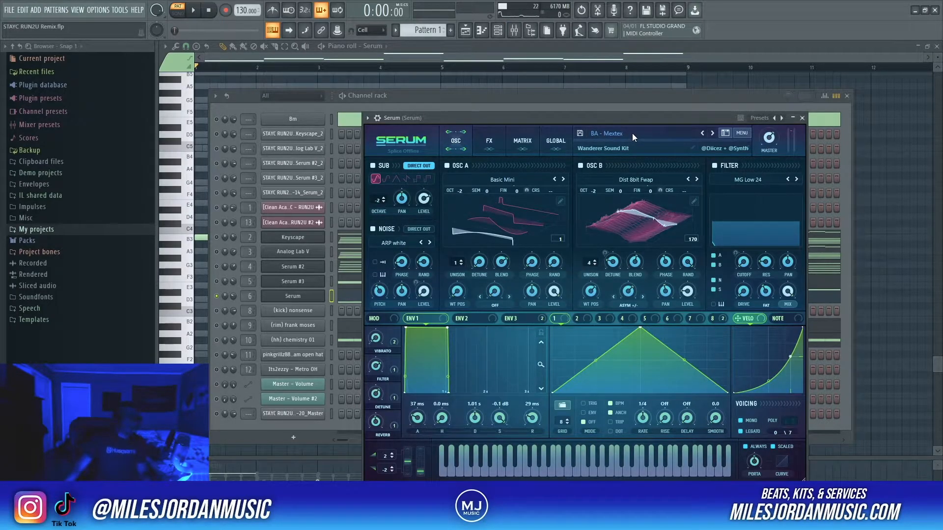
{"action": "left_click", "coordinate": [647, 80]}
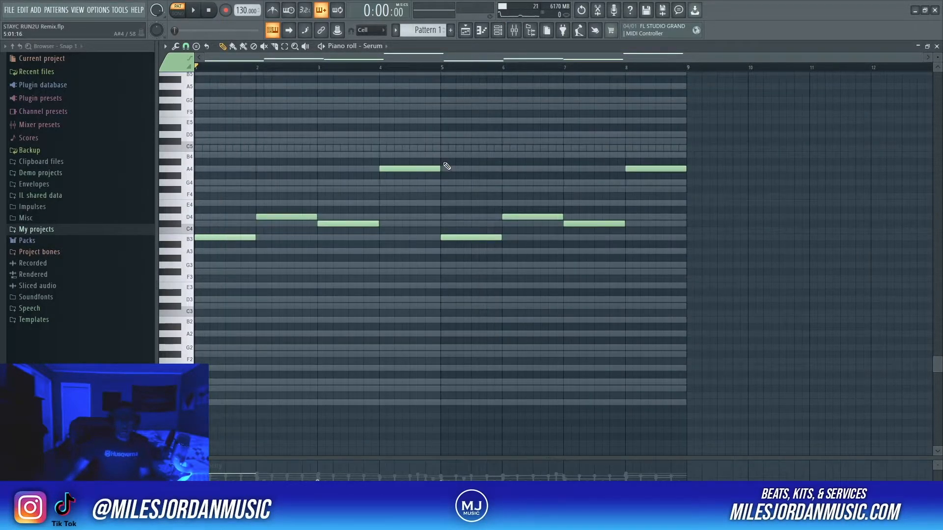
Try the two A4 notes of the Serum bass an octave lower, move them back up to A4, and play the pattern.
{"action": "left_click_drag", "start_coordinate": [401, 155], "coordinate": [699, 170]}
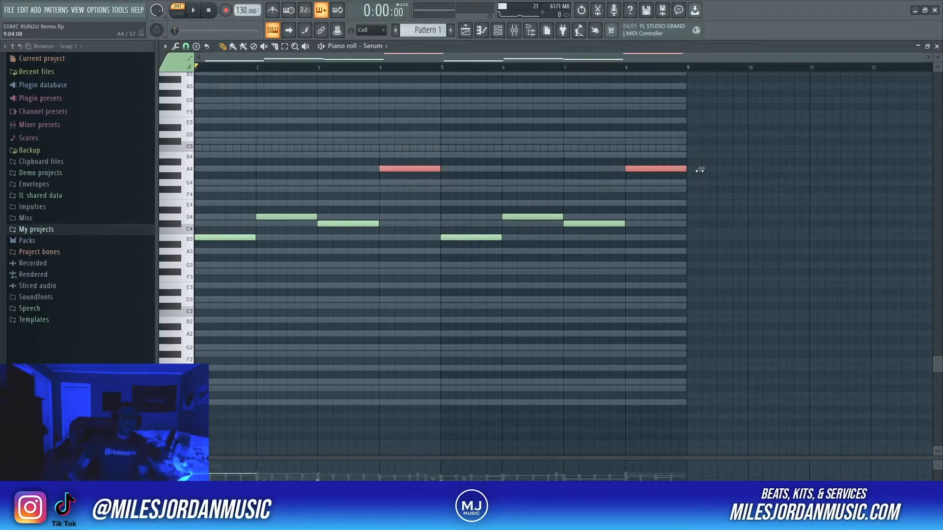
{"action": "key", "text": "ctrl+Down"}
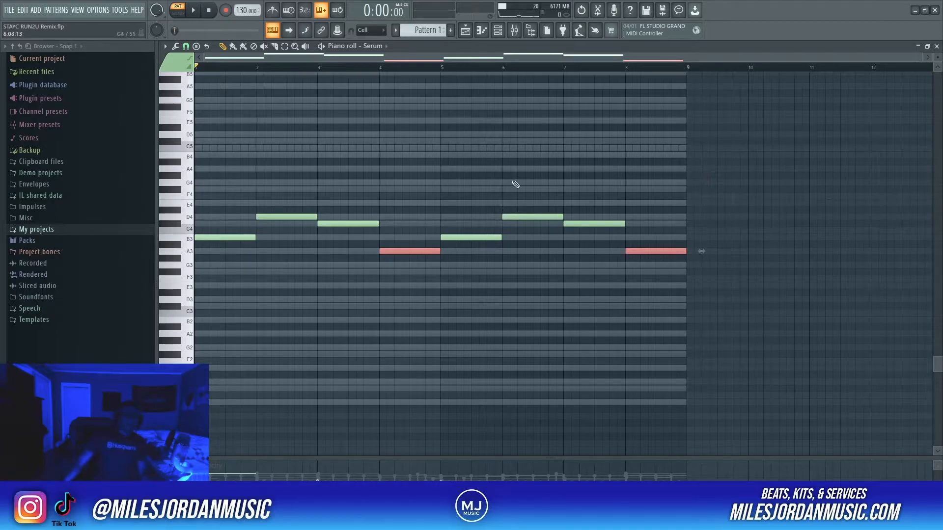
{"action": "key", "text": "ctrl+Up"}
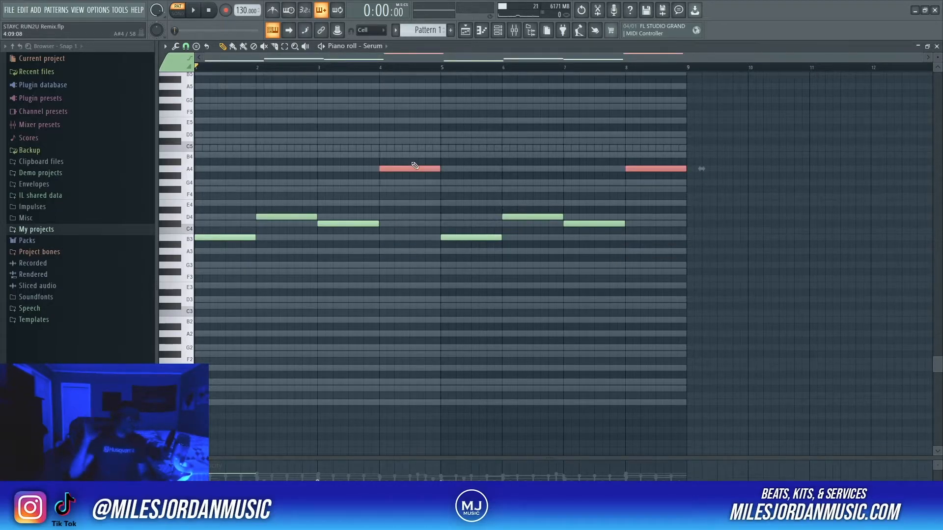
{"action": "key", "text": "space"}
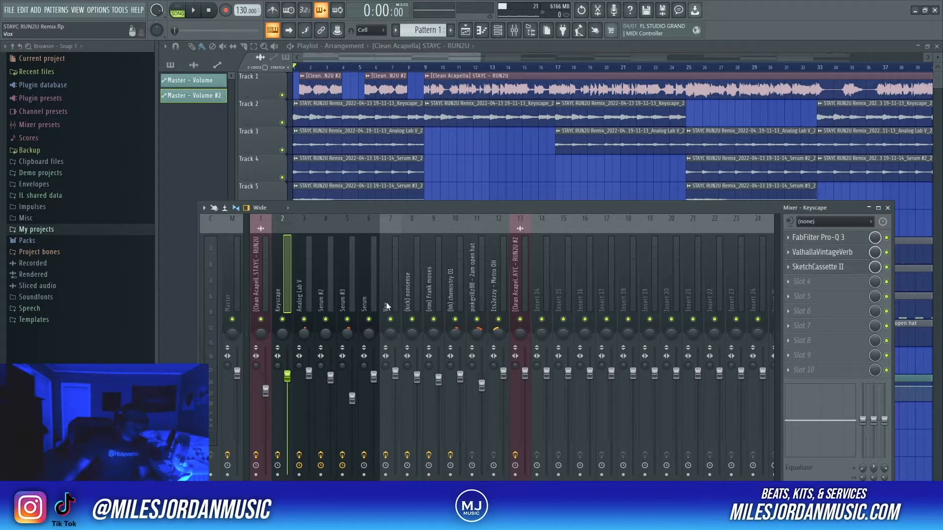
Review the SketchCassette II, ValhallaVintageVerb and FabFilter Pro-Q 3 settings on the Keyscape mixer track.
{"action": "left_click", "coordinate": [830, 268]}
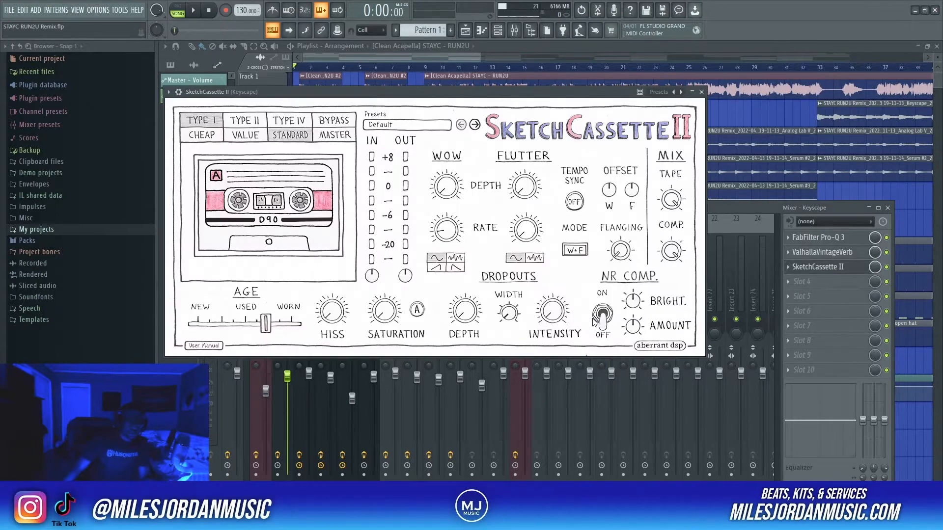
{"action": "left_click", "coordinate": [702, 92]}
{"action": "left_click", "coordinate": [822, 252]}
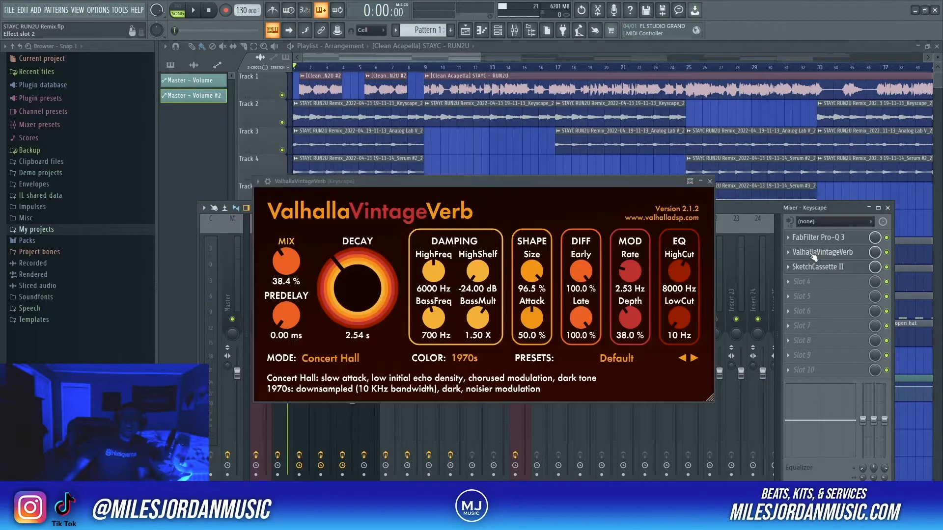
{"action": "left_click", "coordinate": [710, 182]}
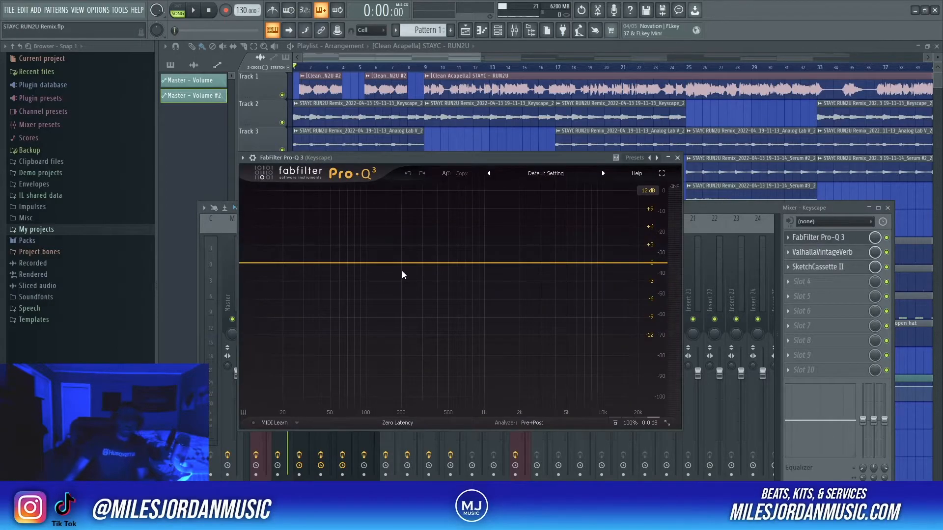
{"action": "left_click", "coordinate": [677, 159]}
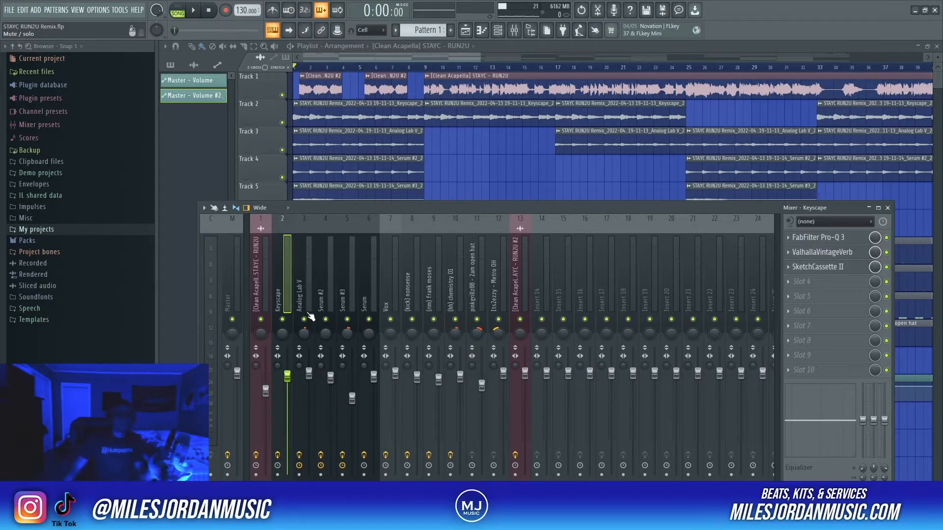
Examine the FabFilter Pro-Q 3 curve on the Analog Lab V mixer track.
{"action": "left_click", "coordinate": [308, 297]}
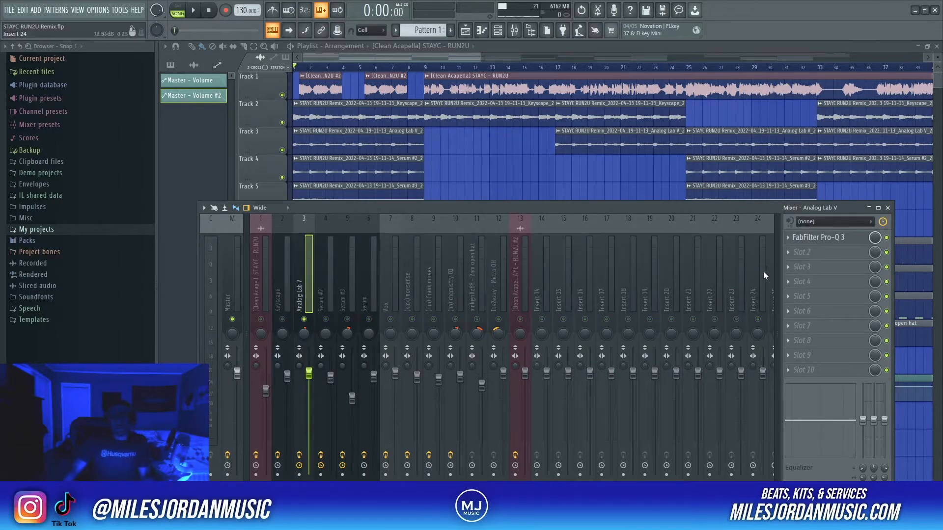
{"action": "left_click", "coordinate": [827, 239]}
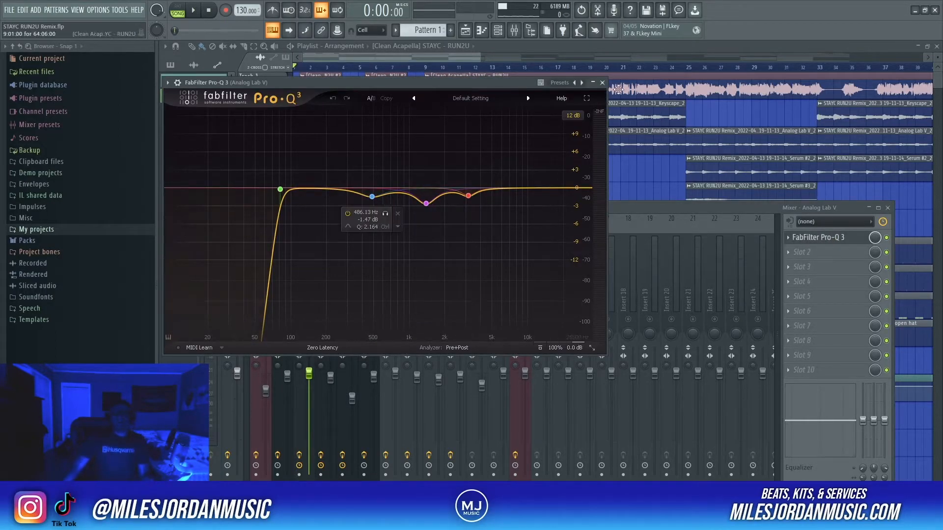
{"action": "left_click", "coordinate": [602, 82]}
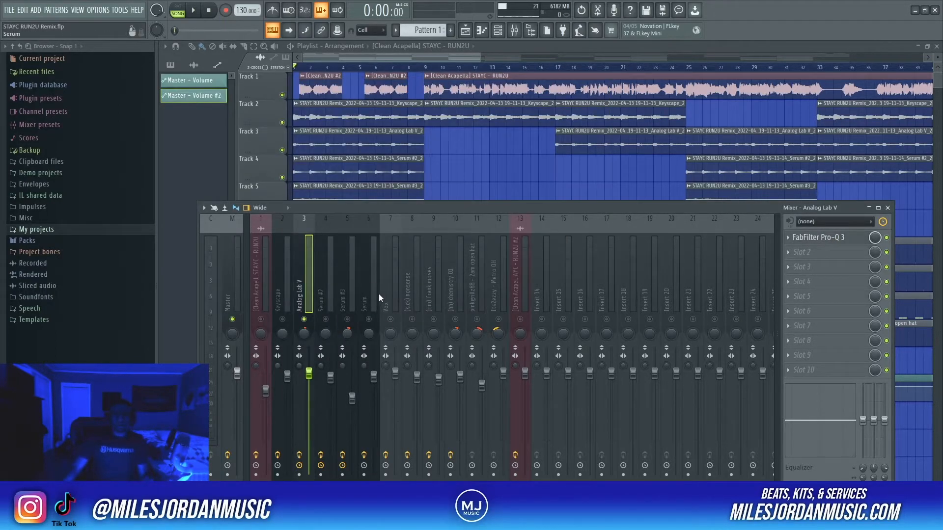
Check the FabFilter Pro-Q 3 curve on the Serum #2 mixer track and close the plugin.
{"action": "left_click", "coordinate": [325, 288]}
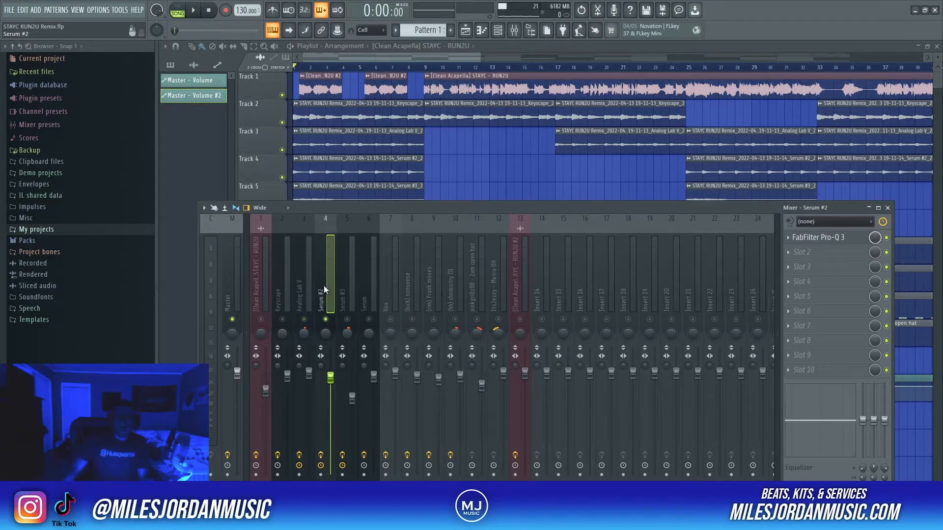
{"action": "left_click", "coordinate": [826, 239]}
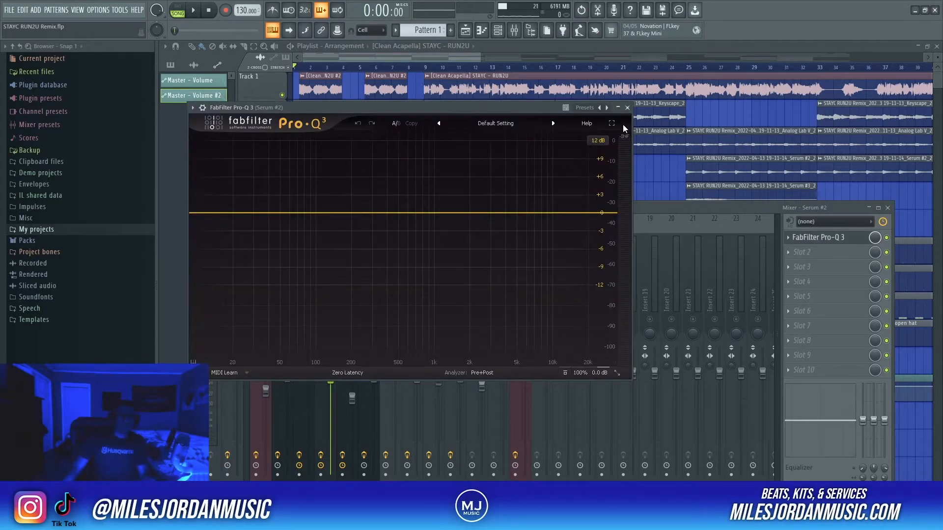
{"action": "left_click", "coordinate": [628, 108]}
Review the ValhallaVintageVerb settings and the FabFilter Pro-Q 3 curve on the Serum #3 mixer track.
{"action": "left_click", "coordinate": [353, 314]}
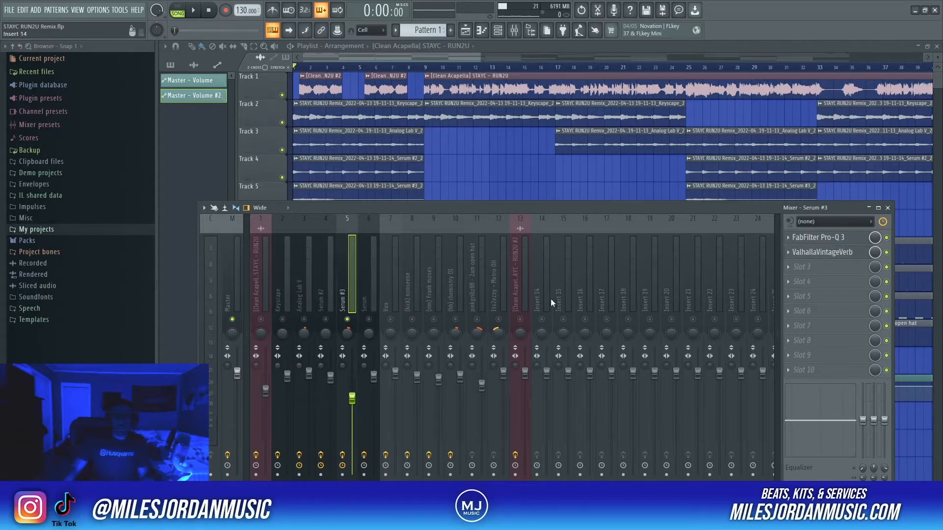
{"action": "left_click", "coordinate": [819, 252]}
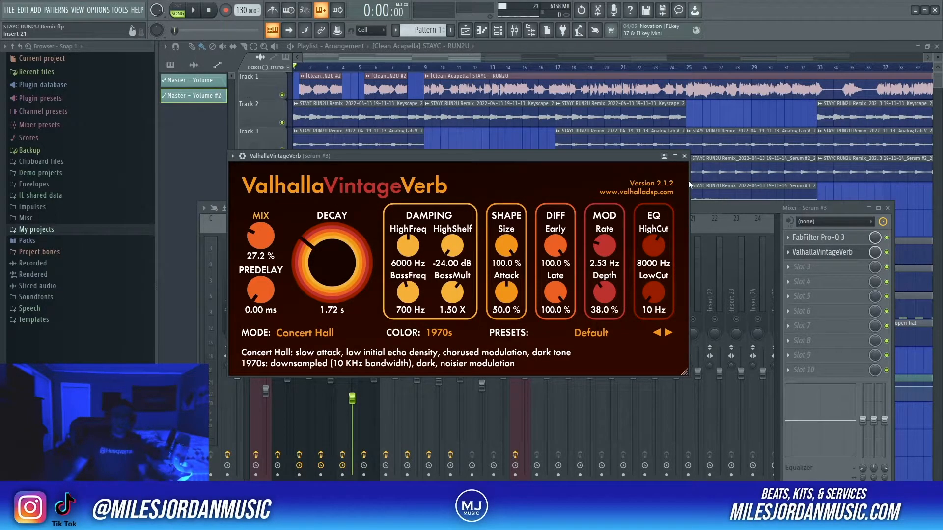
{"action": "left_click", "coordinate": [831, 238]}
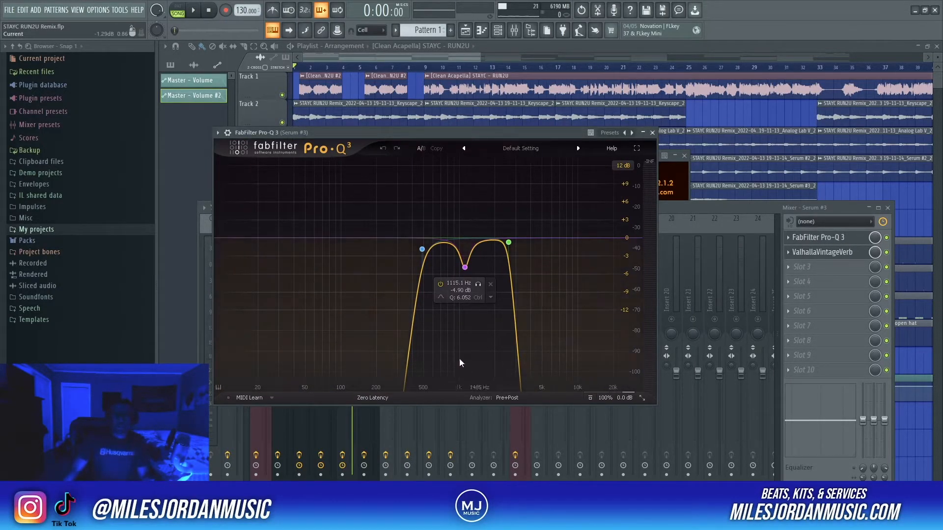
{"action": "left_click", "coordinate": [652, 133]}
Check the FabFilter Pro-Q 3 curve on the Serum bass mixer track and close the plugin.
{"action": "left_click", "coordinate": [370, 281]}
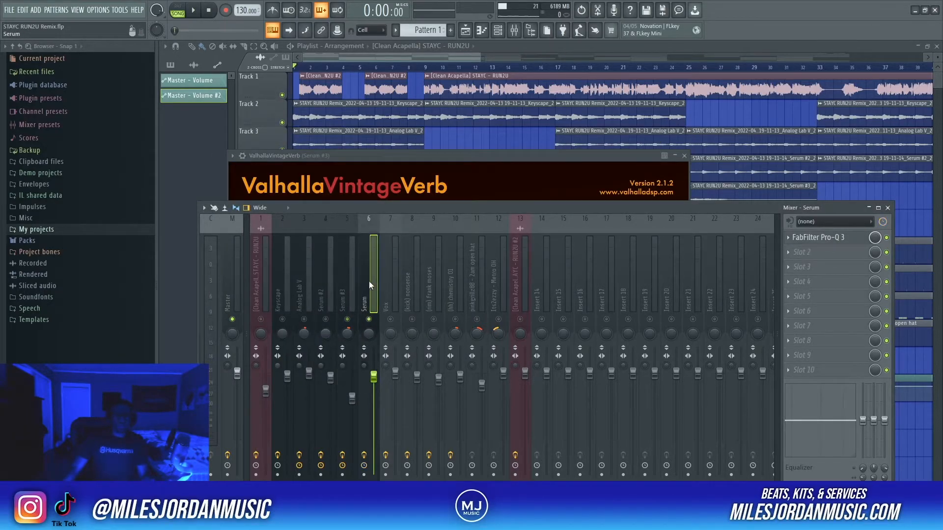
{"action": "left_click", "coordinate": [841, 239]}
{"action": "left_click", "coordinate": [678, 157]}
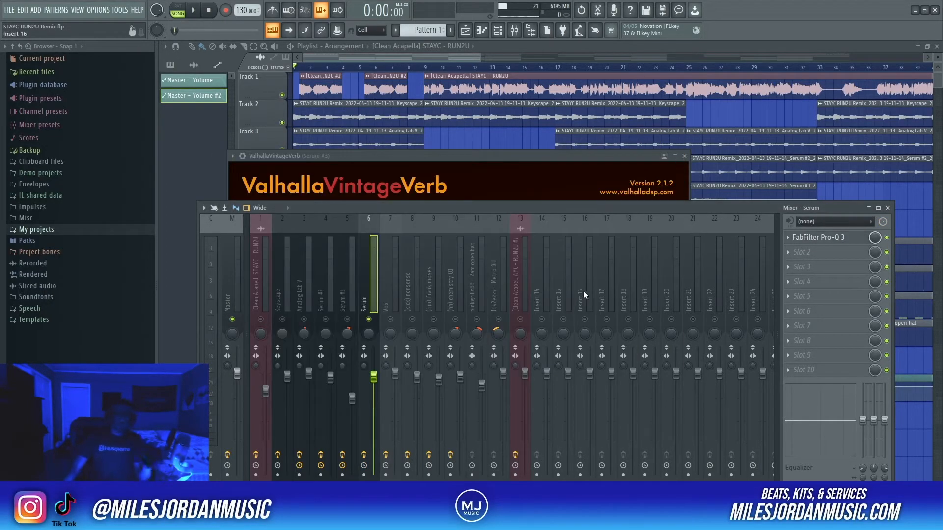
End the mixer solo and set the Keyscape, Analog Lab V, Serum #2, Serum #3 and Serum tracks for rendering to audio.
{"action": "right_click", "coordinate": [369, 319]}
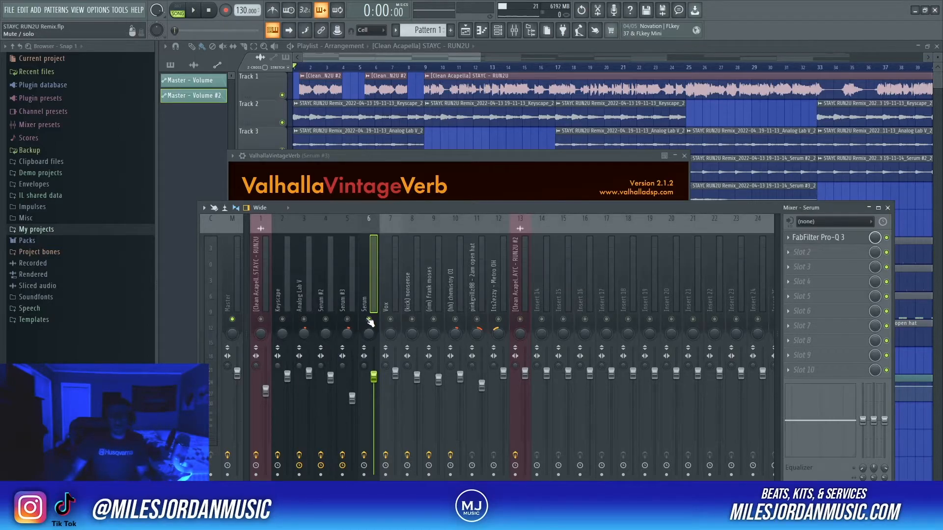
{"action": "left_click", "coordinate": [279, 476]}
{"action": "left_click", "coordinate": [300, 475]}
{"action": "left_click", "coordinate": [321, 475]}
{"action": "left_click", "coordinate": [343, 475]}
{"action": "left_click", "coordinate": [364, 475]}
{"action": "key", "text": "alt+r"}
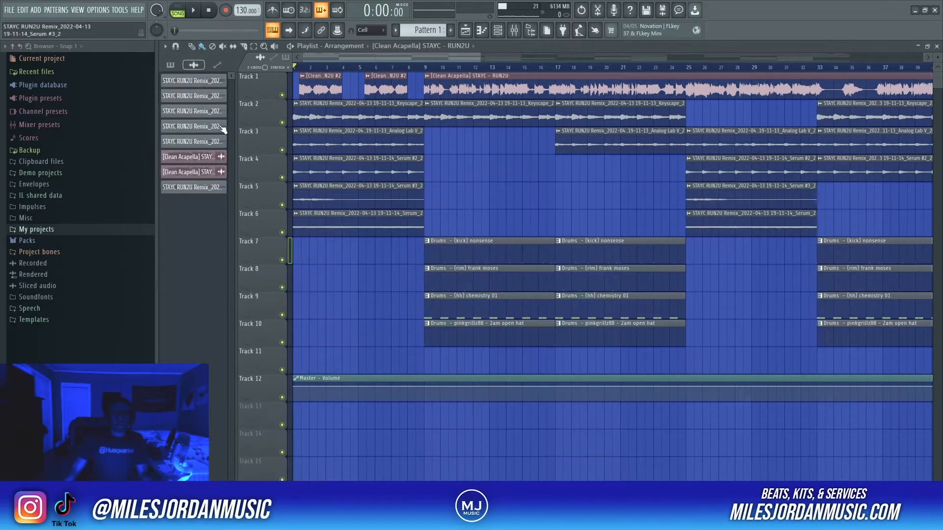
Listen to the arrangement from bar 41 with the acapella track muted.
{"action": "left_click_drag", "start_coordinate": [361, 144], "coordinate": [511, 176]}
{"action": "key", "text": "ctrl+z"}
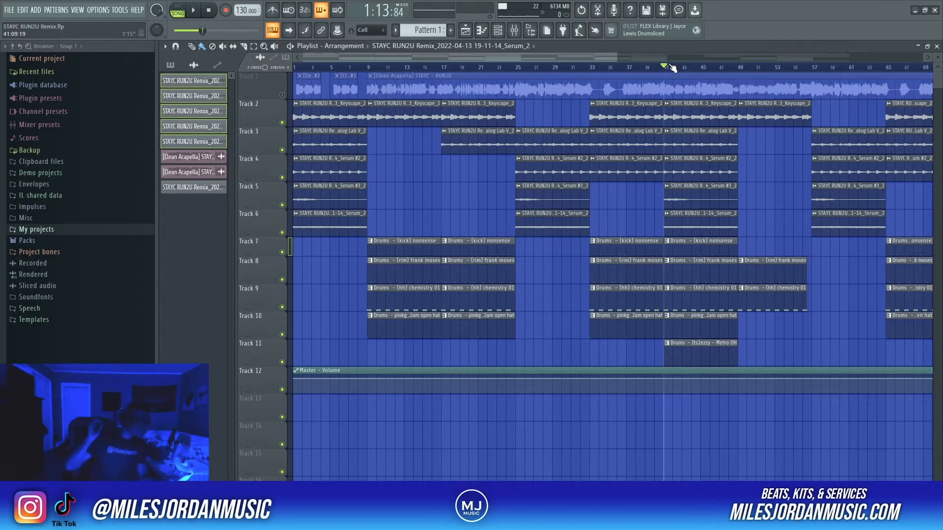
{"action": "key", "text": "space"}
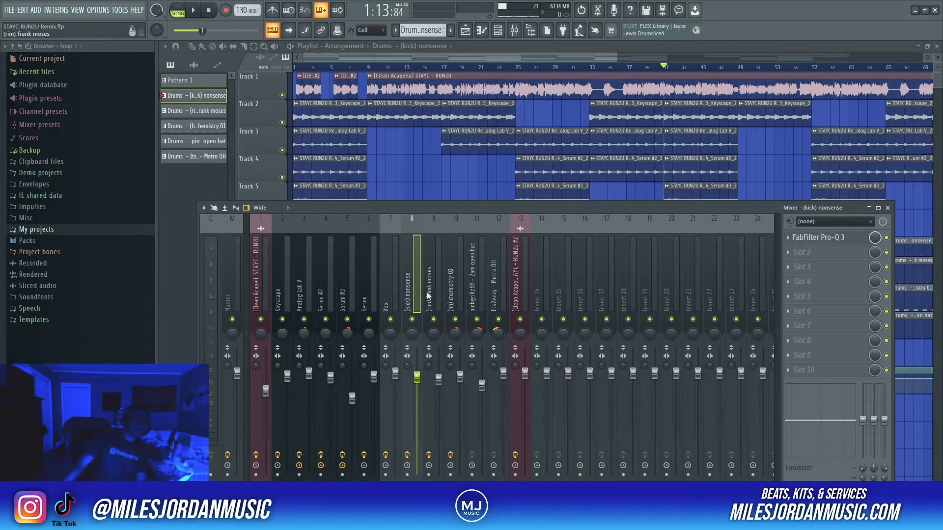
Review the FabFilter Pro-Q 3 on the kick mixer track and check the rim, hi-hat and open-hat tracks.
{"action": "left_click", "coordinate": [435, 299]}
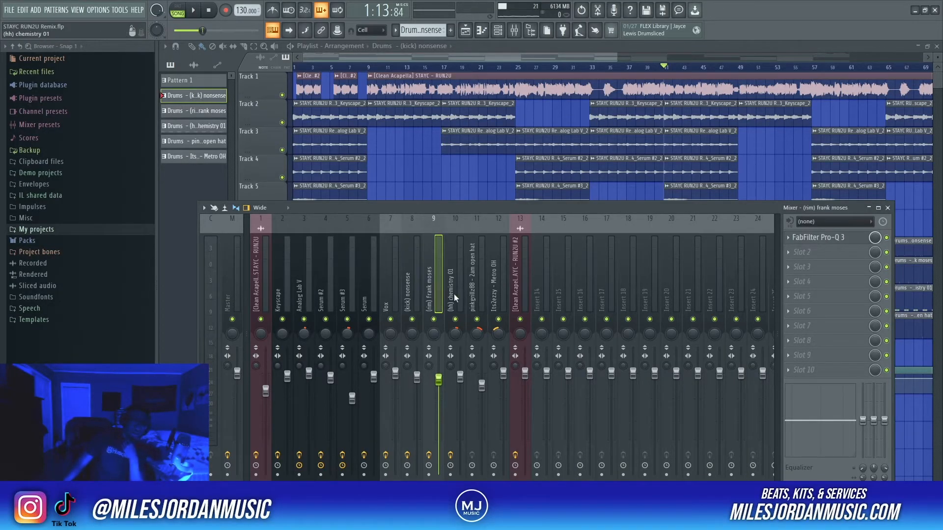
{"action": "left_click", "coordinate": [419, 292]}
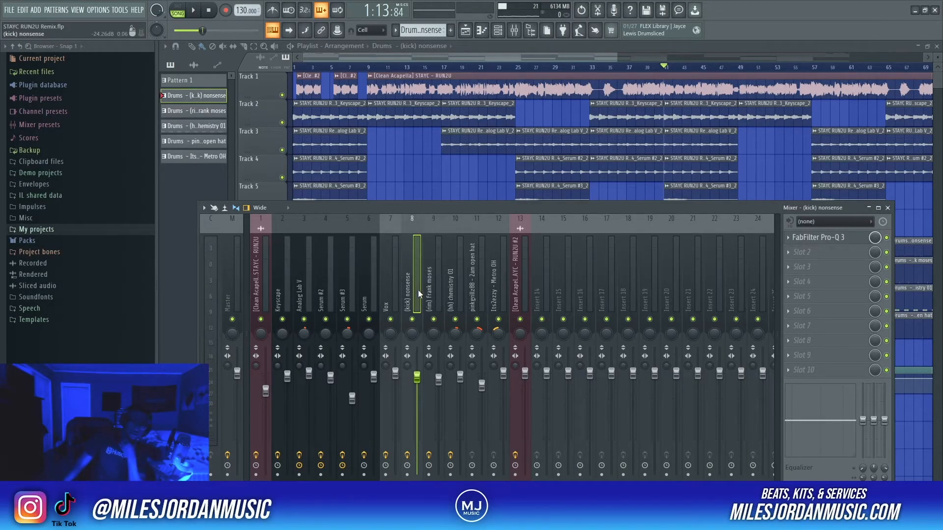
{"action": "left_click", "coordinate": [825, 238]}
{"action": "left_click", "coordinate": [631, 107]}
{"action": "left_click", "coordinate": [448, 291]}
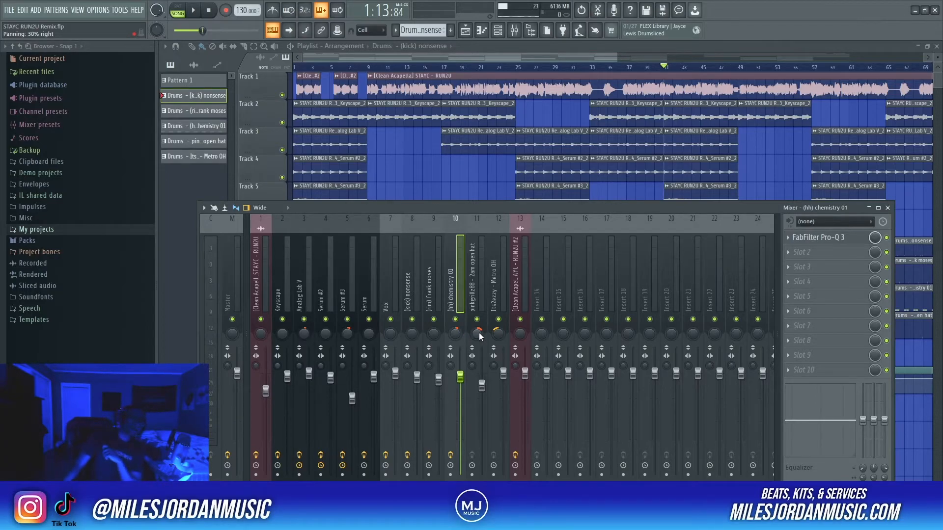
{"action": "left_click", "coordinate": [499, 294]}
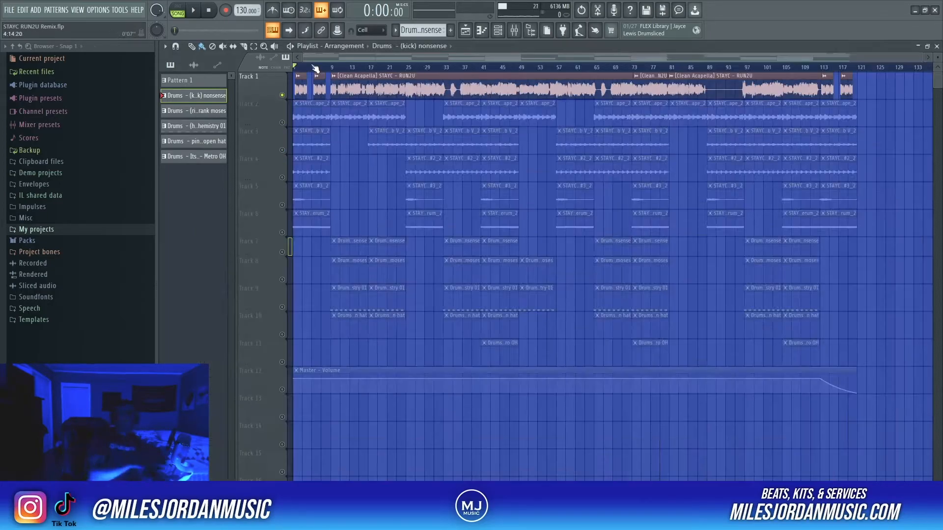
Inspect the channel settings and FabFilter Pro-Q 3 curve of the acapella #2 clip, and listen to the intro.
{"action": "scroll", "coordinate": [301, 77], "scroll_direction": "up", "scroll_amount": 5}
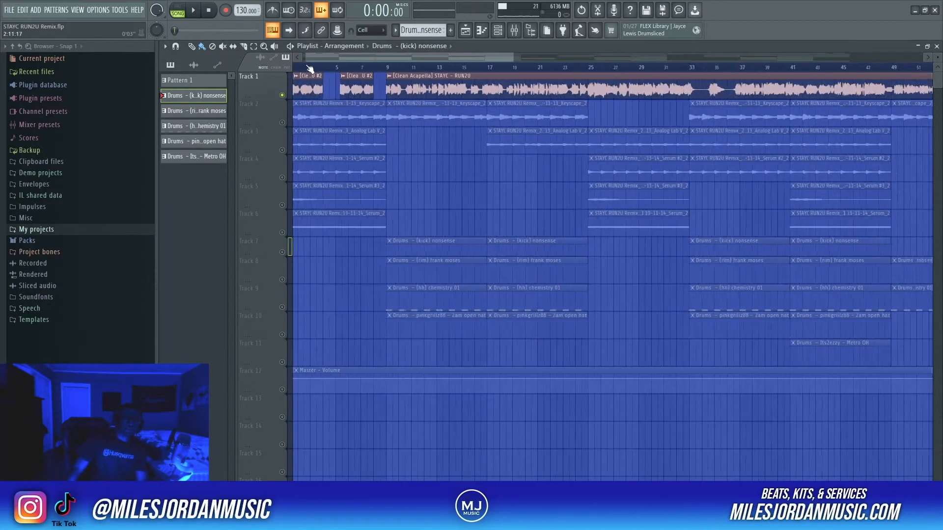
{"action": "scroll", "coordinate": [333, 80], "scroll_direction": "down", "scroll_amount": 5}
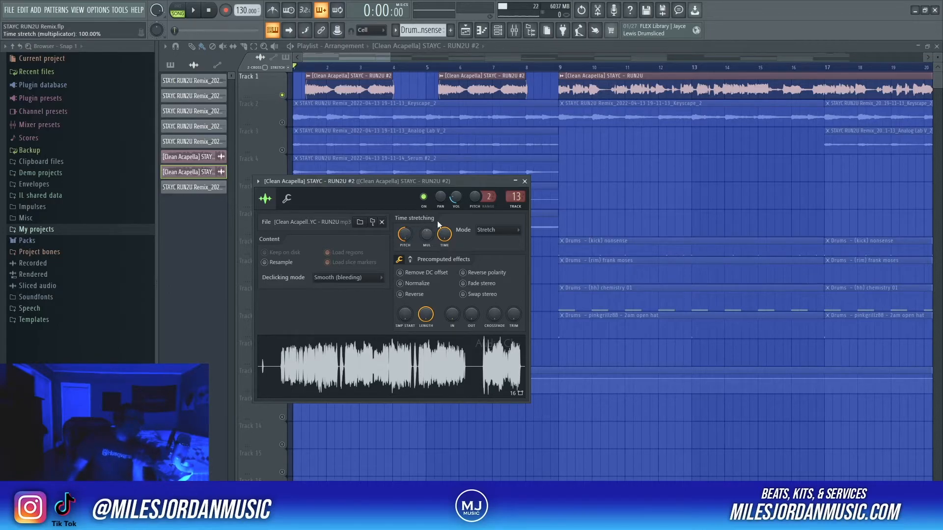
{"action": "left_click", "coordinate": [514, 30]}
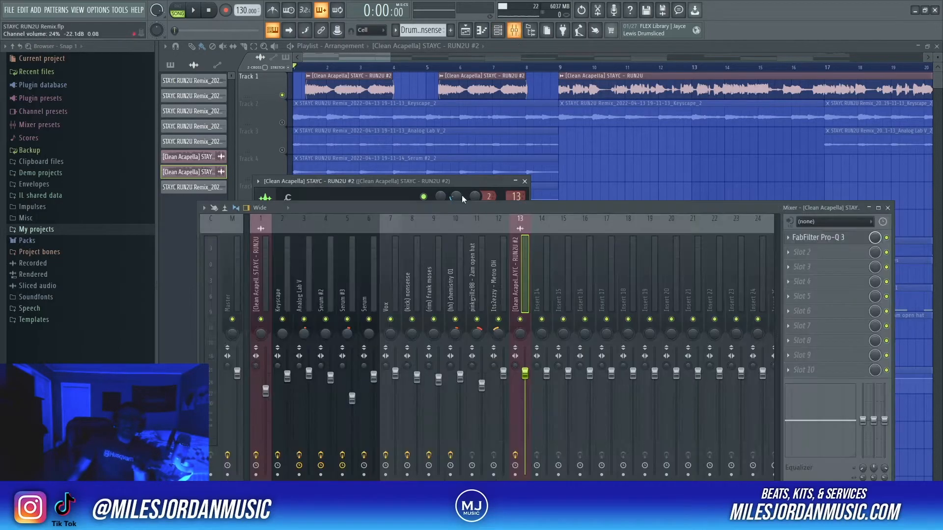
{"action": "left_click", "coordinate": [810, 240]}
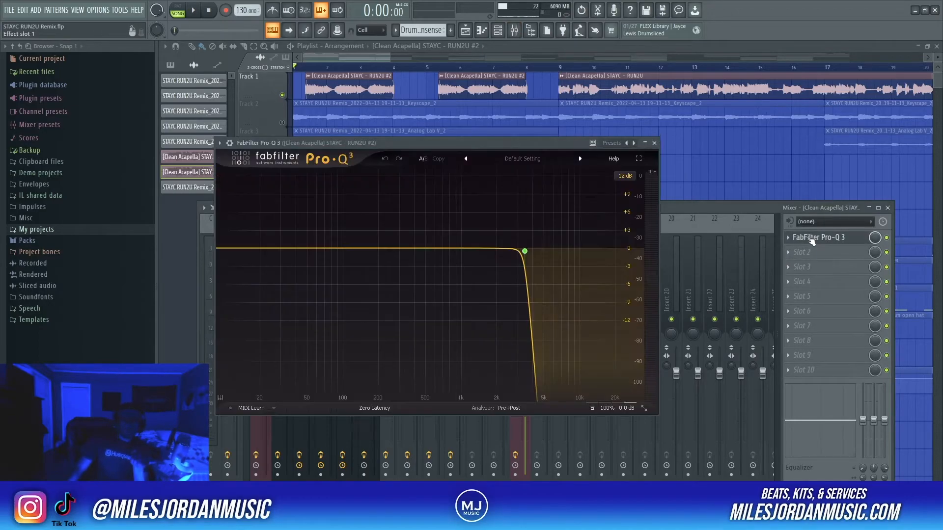
{"action": "left_click", "coordinate": [654, 143]}
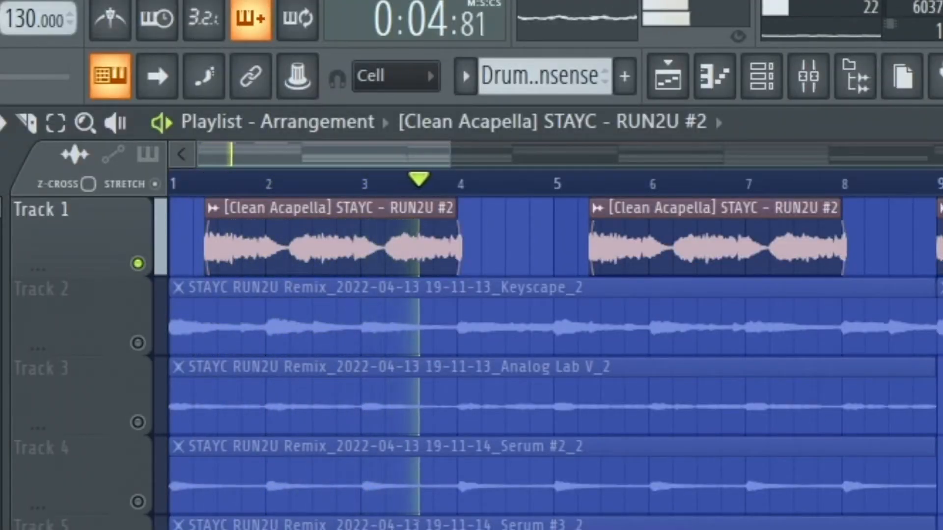
{"action": "key", "text": "space"}
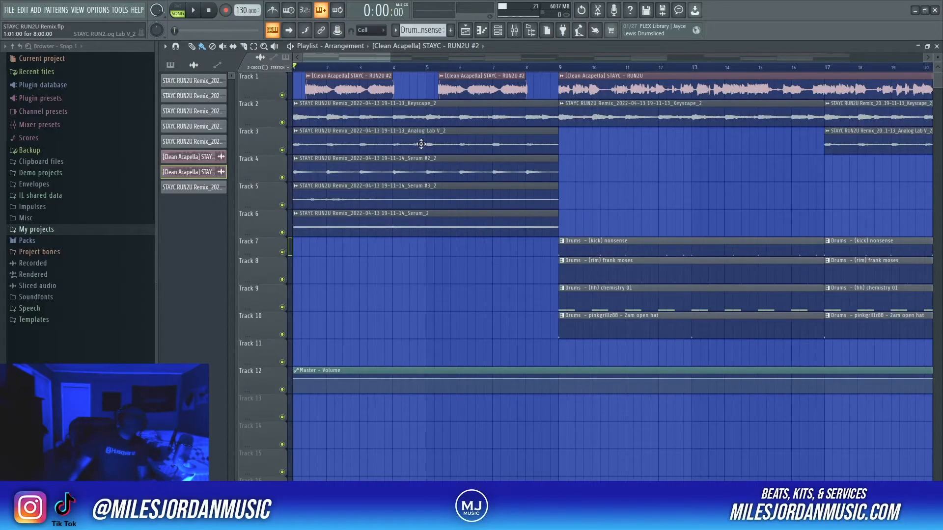
{"action": "key", "text": "space"}
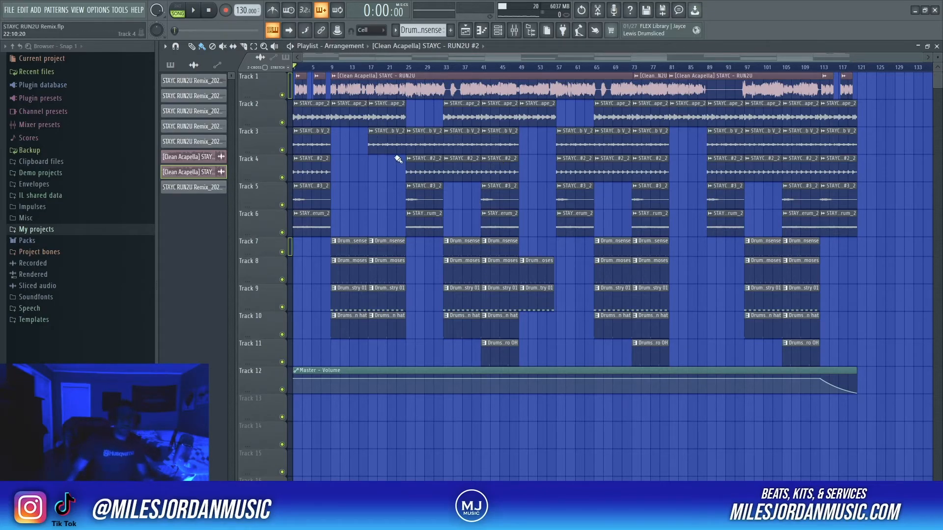
Examine how the melody, bass and drum clips are laid out across the sections of the playlist arrangement.
{"action": "left_click_drag", "start_coordinate": [346, 118], "coordinate": [492, 350]}
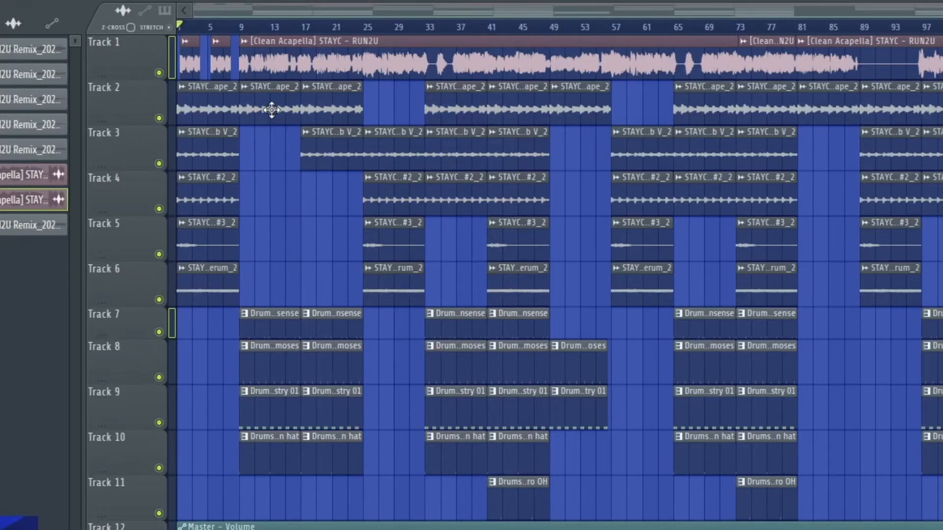
{"action": "left_click_drag", "start_coordinate": [271, 110], "coordinate": [325, 448]}
{"action": "left_click_drag", "start_coordinate": [391, 133], "coordinate": [415, 313]}
{"action": "left_click_drag", "start_coordinate": [460, 114], "coordinate": [524, 486]}
{"action": "key", "text": "ctrl+d"}
{"action": "left_click_drag", "start_coordinate": [580, 118], "coordinate": [935, 496]}
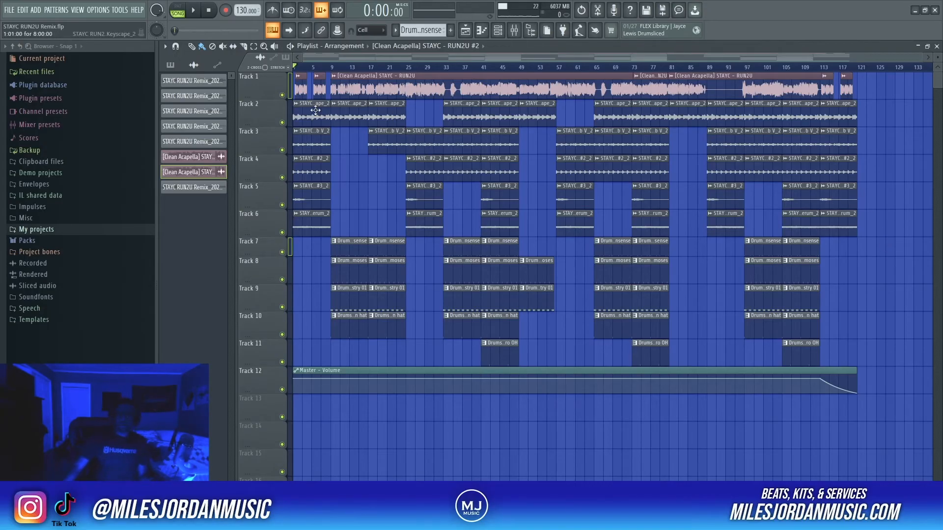
{"action": "left_click_drag", "start_coordinate": [320, 109], "coordinate": [323, 227]}
{"action": "key", "text": "ctrl+d"}
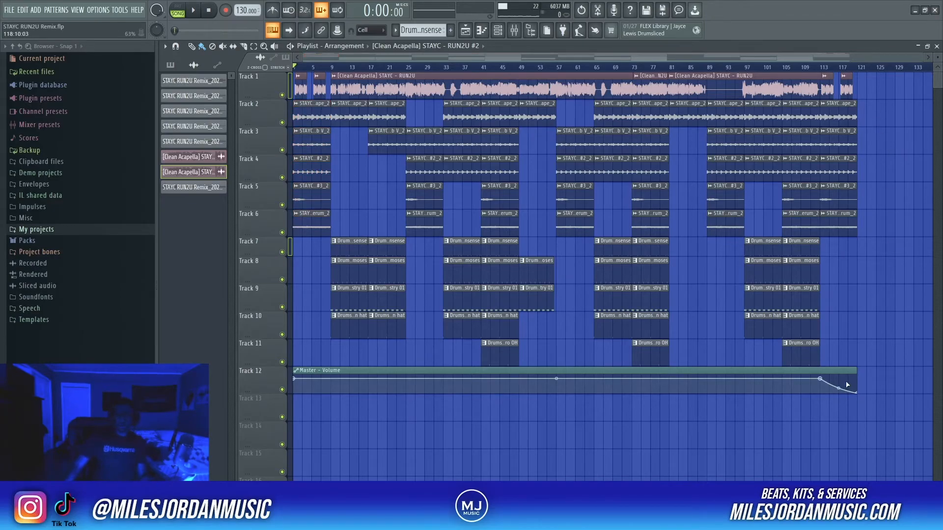
Check the Fruity Limiter on the Master mixer track and listen to the end of the arrangement.
{"action": "key", "text": "F9"}
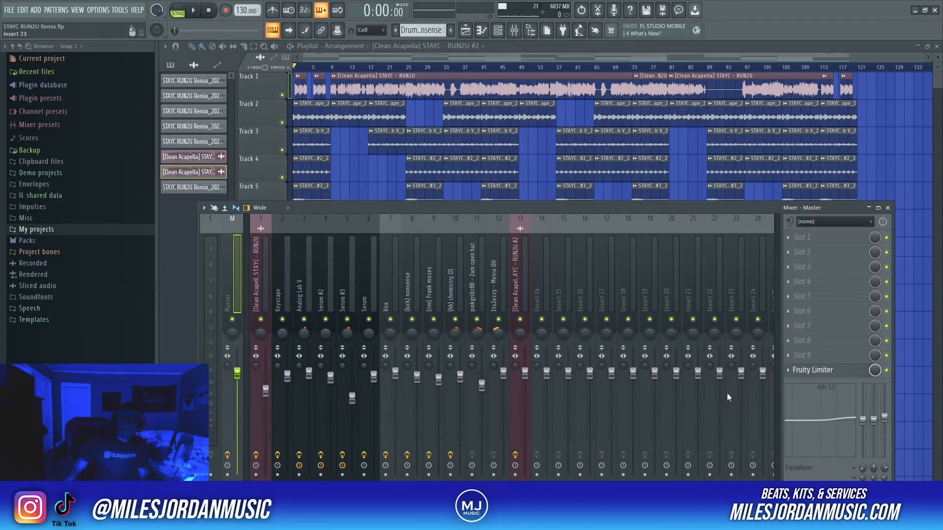
{"action": "left_click", "coordinate": [816, 373]}
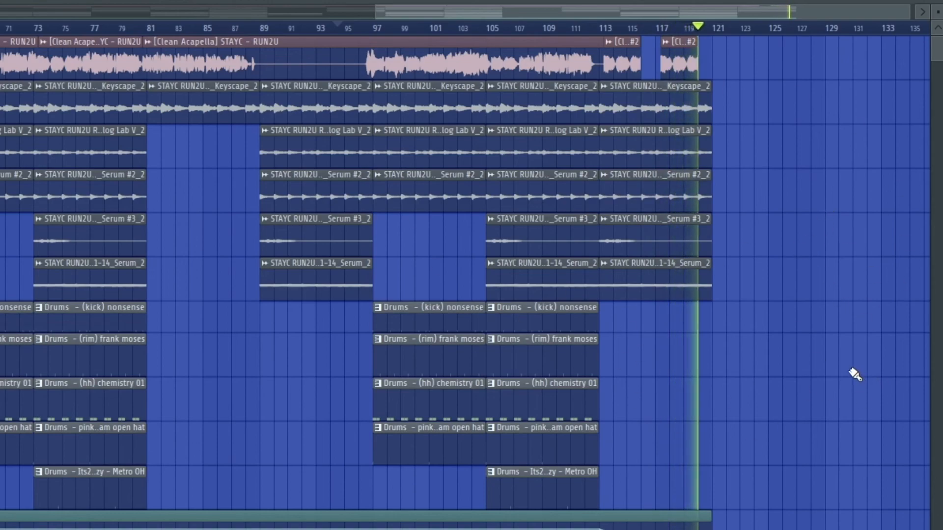
{"action": "key", "text": "space"}
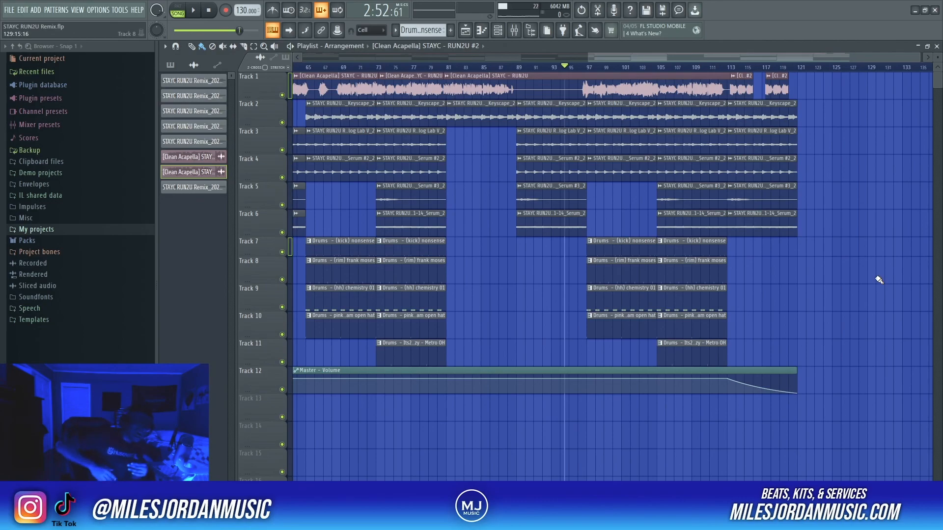